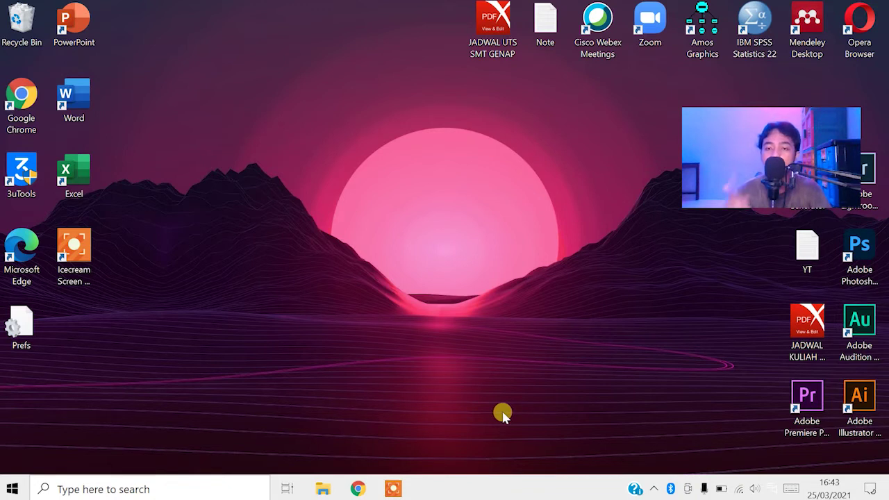
- Open the Windows display settings at the Scale and layout section
right_click(373, 156)
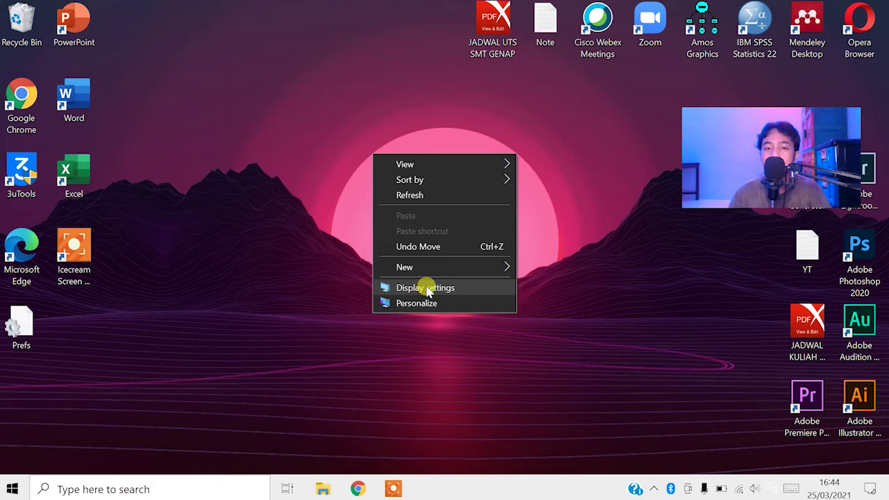
right_click(238, 173)
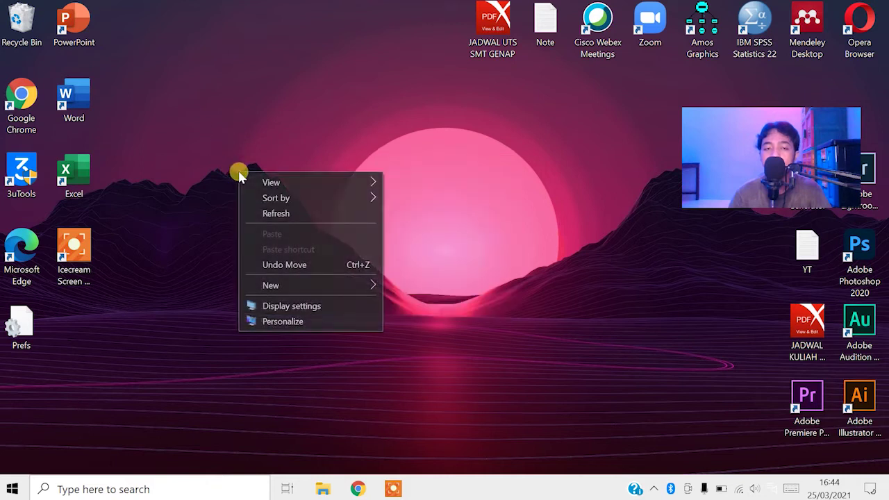
left_click(310, 313)
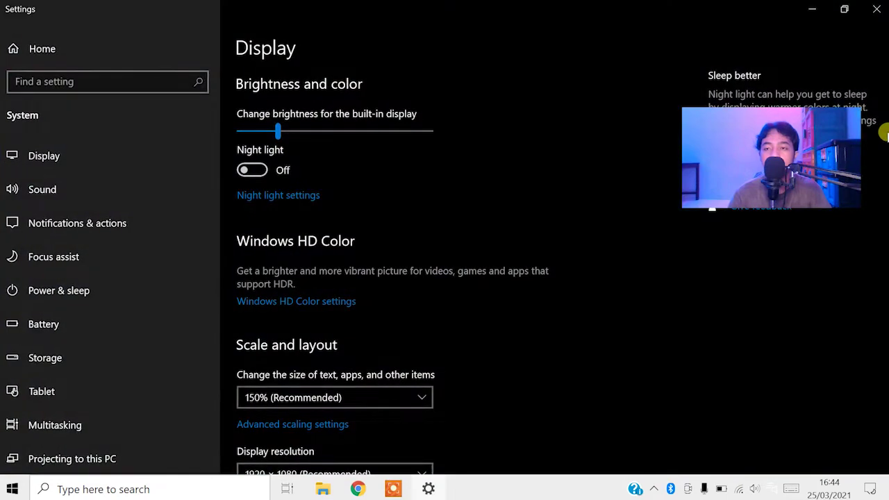
left_click_drag(887, 132, 885, 243)
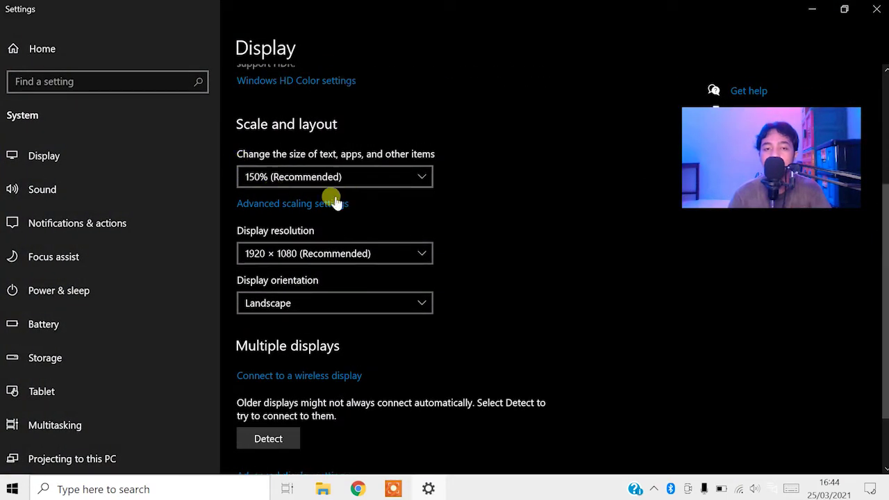
- Examine the available choices for text and app scaling and for display resolution, keep the current ones, and close Settings
left_click(361, 180)
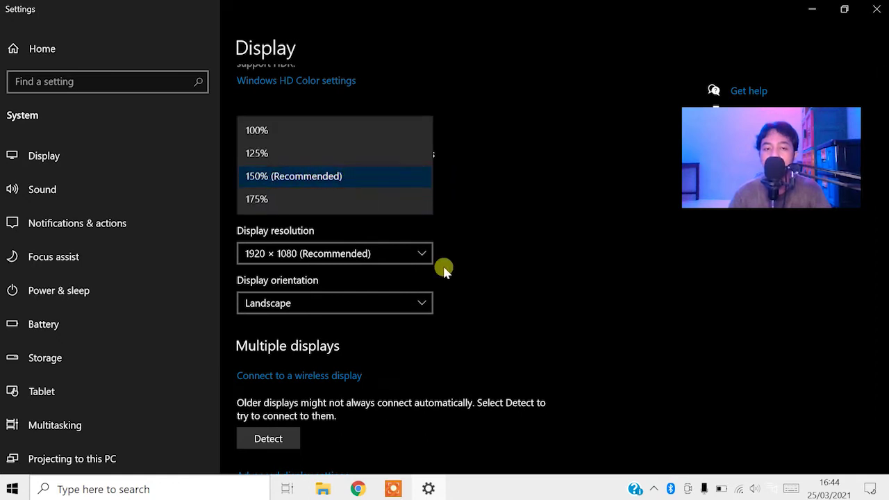
left_click(529, 290)
left_click(307, 254)
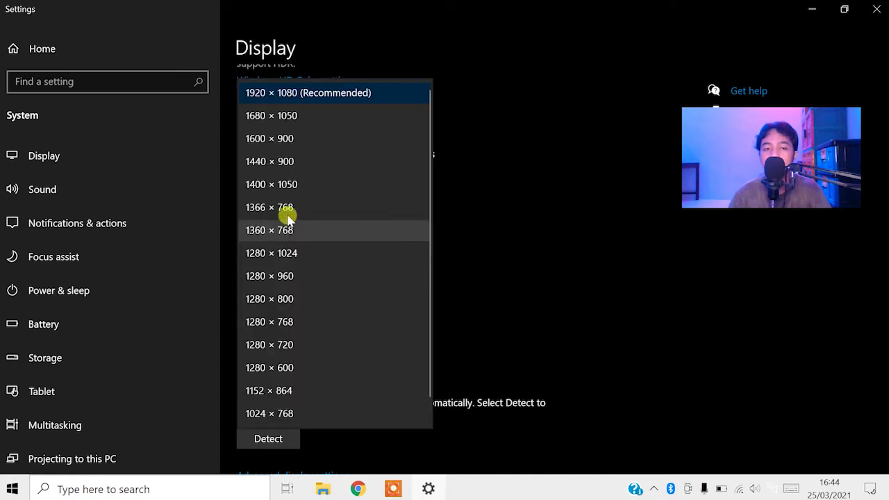
left_click(539, 205)
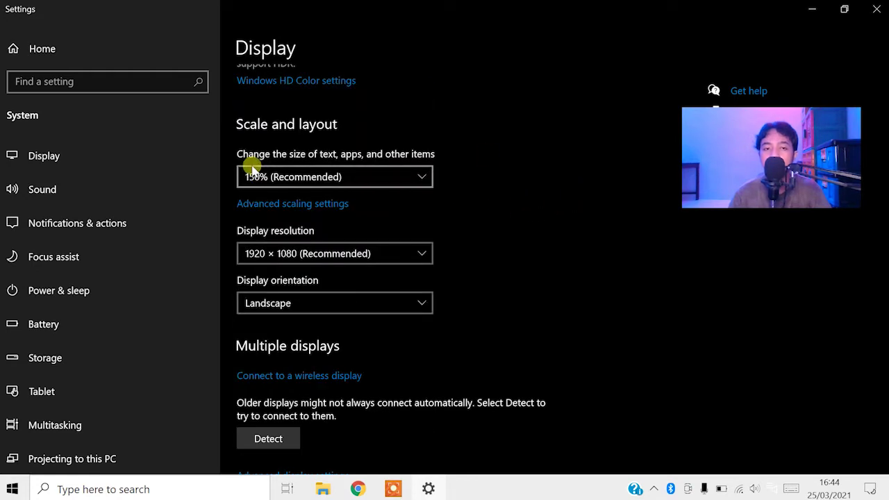
left_click(339, 178)
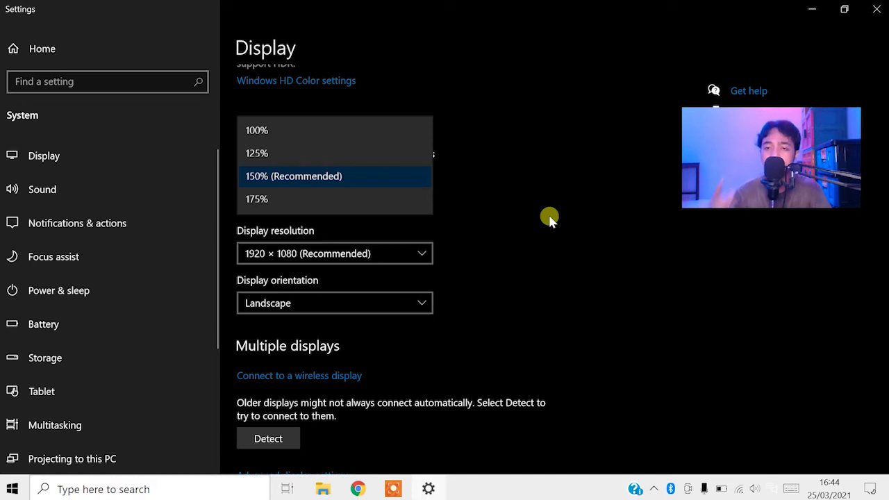
left_click(548, 219)
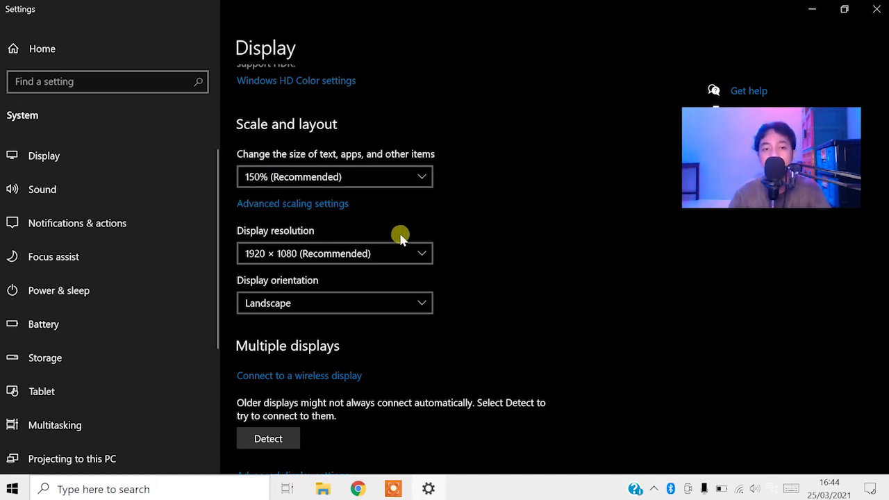
left_click(282, 252)
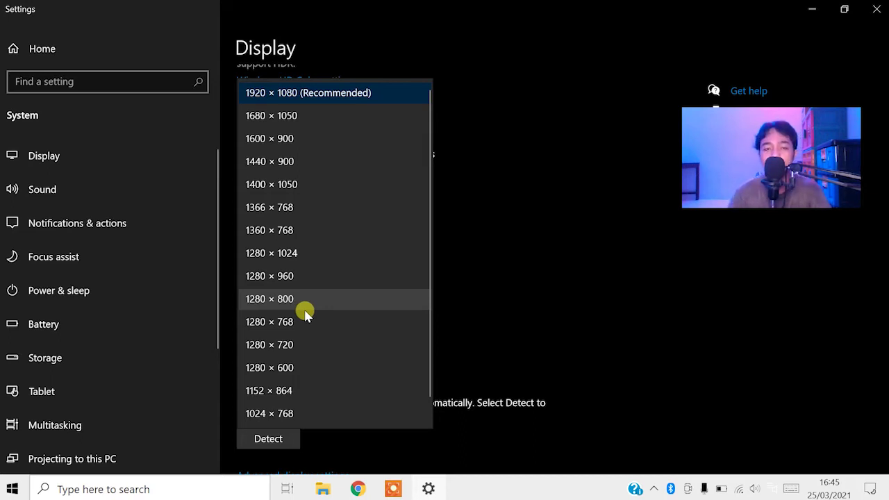
left_click(881, 7)
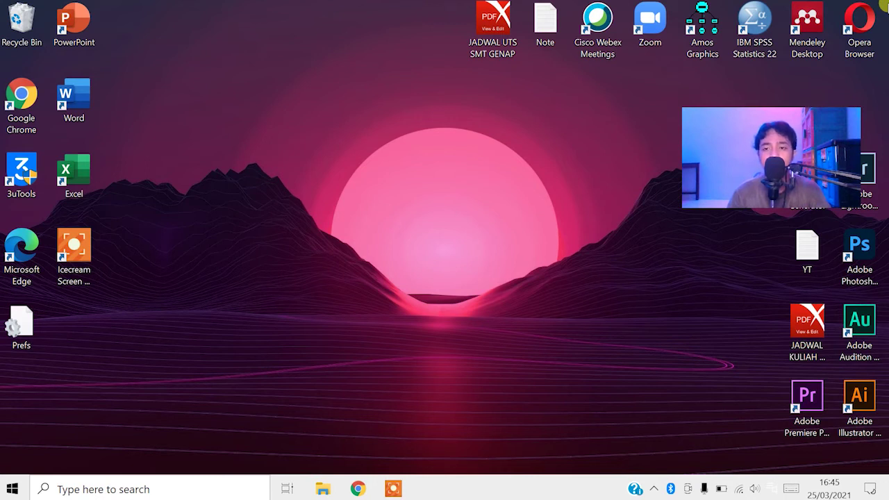
- Open Device Manager and expand the Display adapters category
right_click(6, 492)
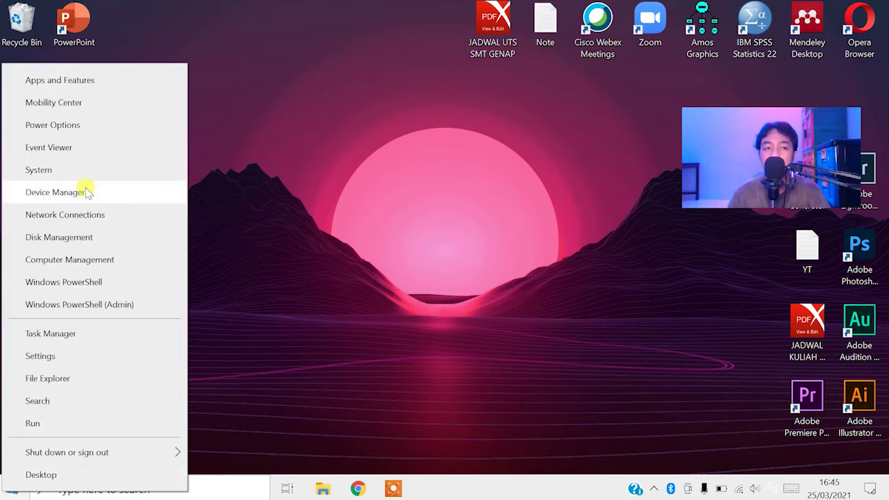
left_click(56, 192)
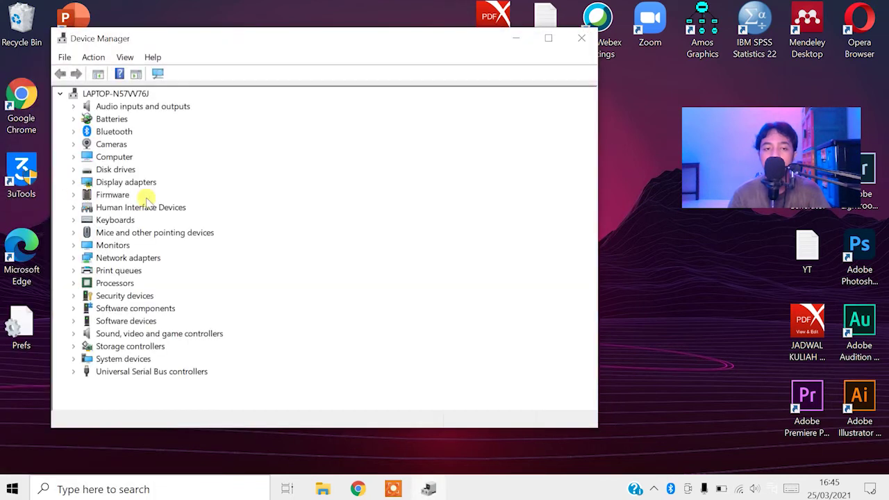
left_click(74, 183)
- Run an automatic driver update search for the Intel(R) UHD Graphics adapter and close the update wizard
left_click(141, 197)
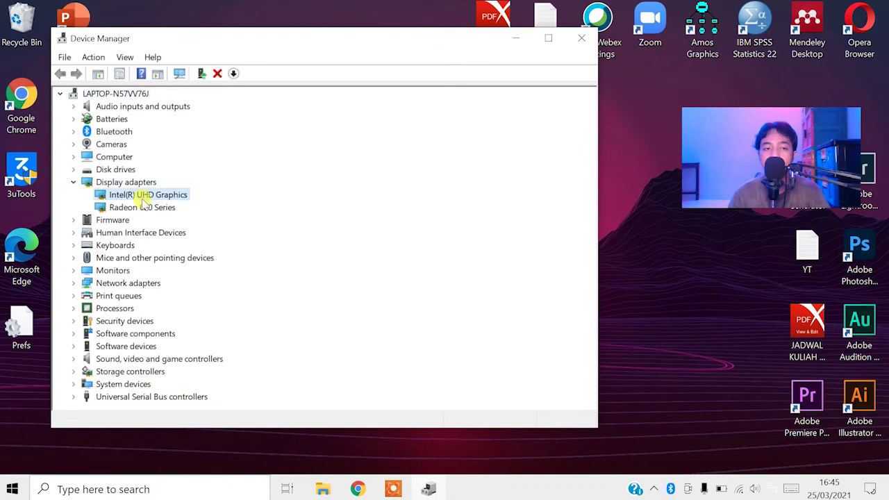
right_click(142, 199)
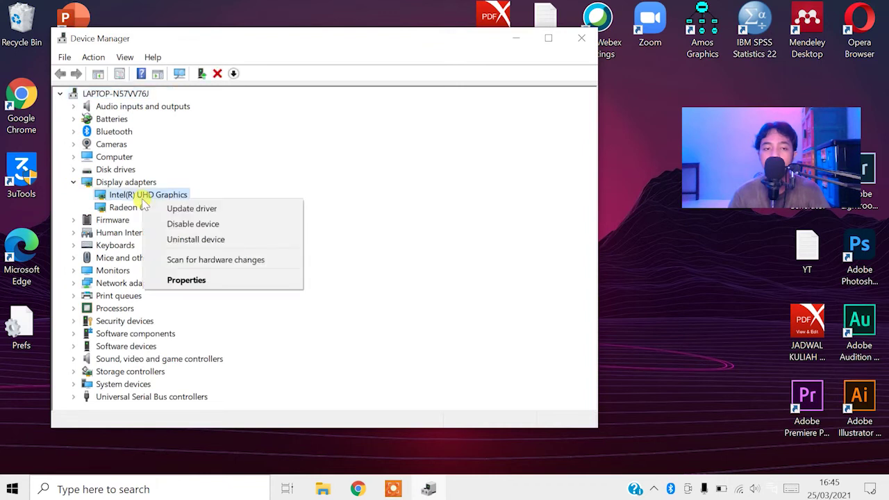
left_click(180, 209)
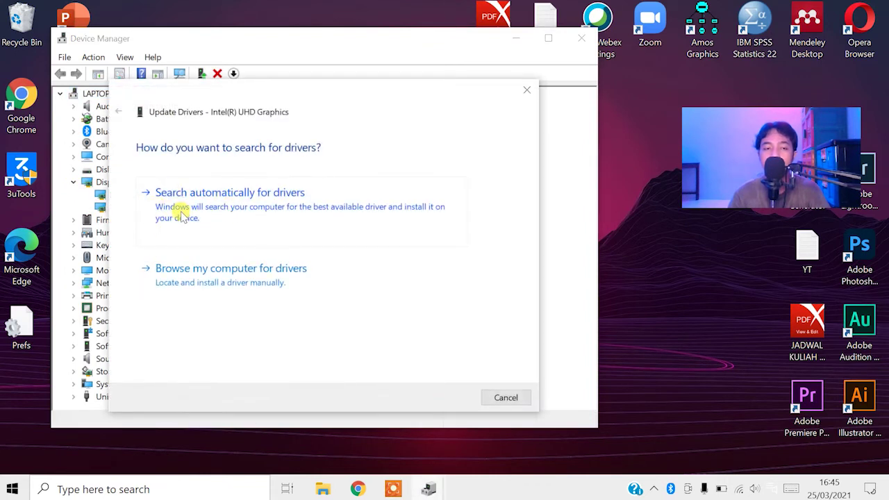
left_click(179, 208)
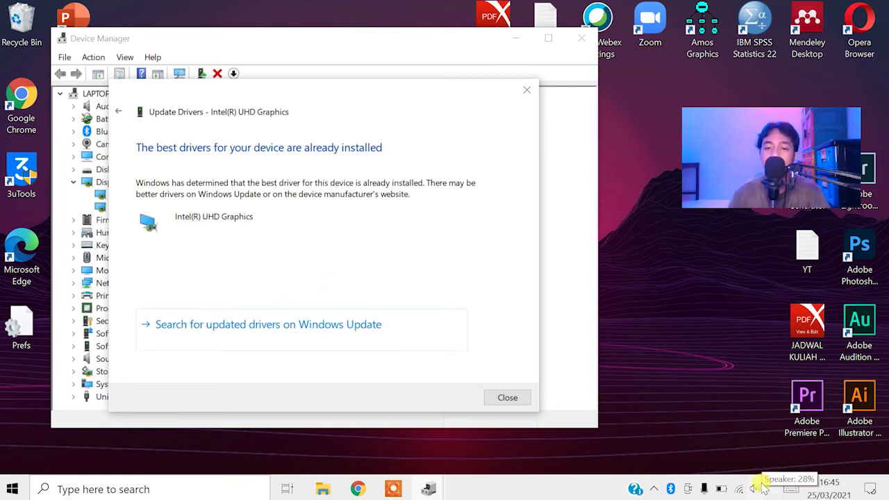
left_click(739, 488)
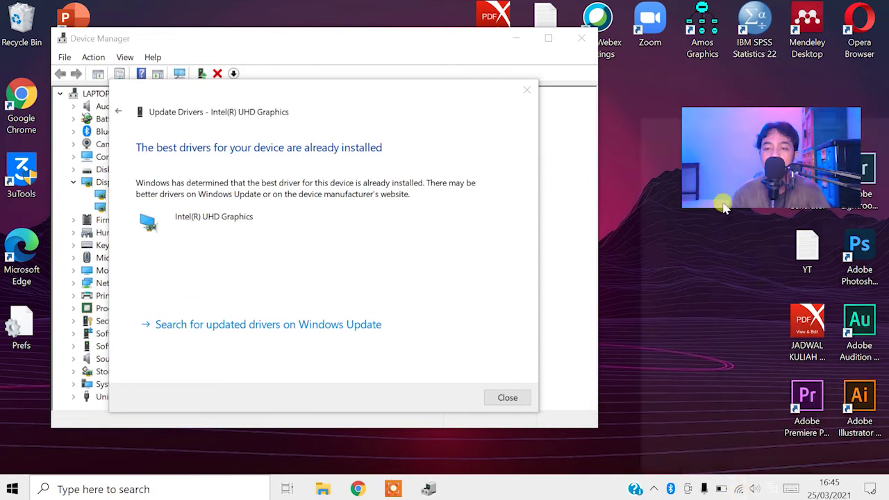
left_click(653, 191)
left_click(526, 91)
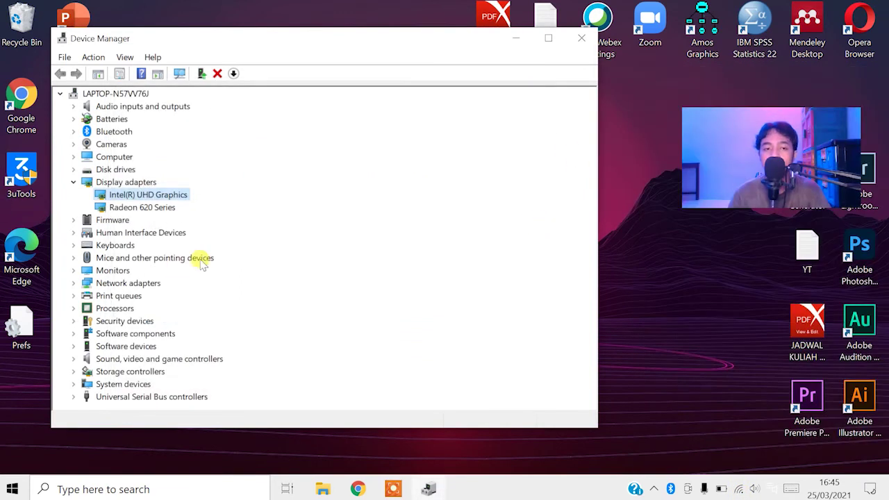
- Run an automatic driver update search for the Radeon 620 Series adapter and close Device Manager
left_click(130, 208)
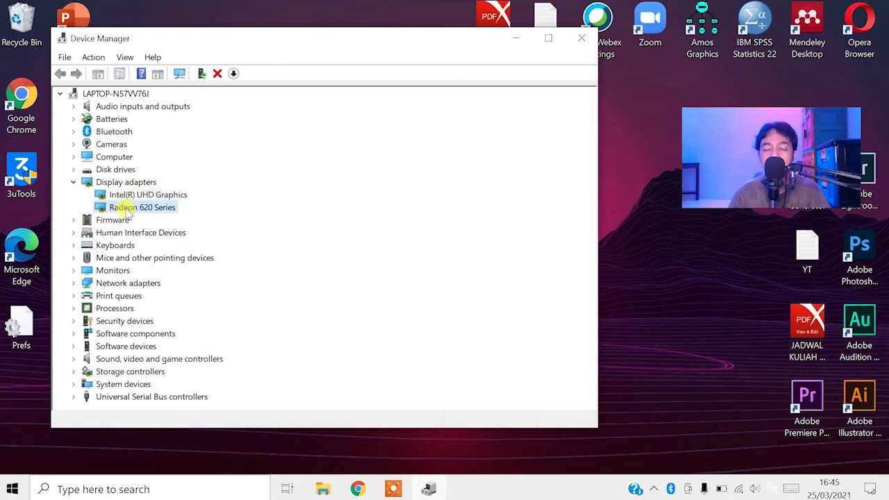
right_click(131, 210)
left_click(152, 219)
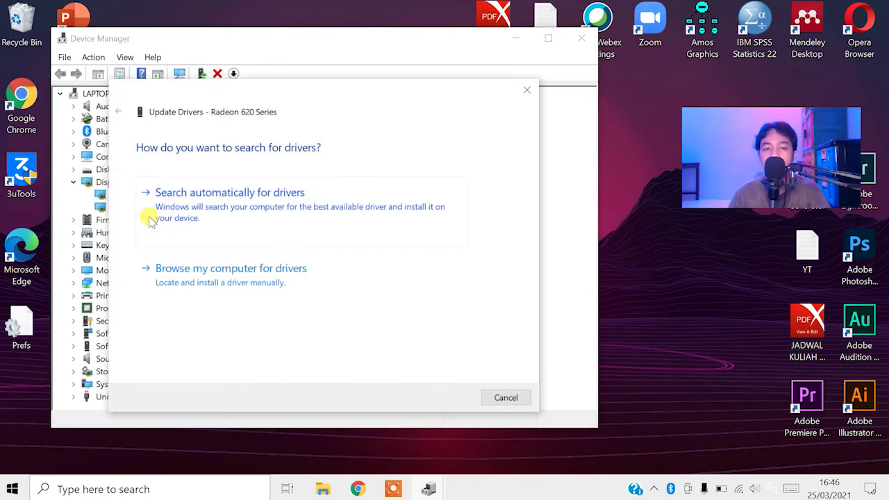
left_click(249, 203)
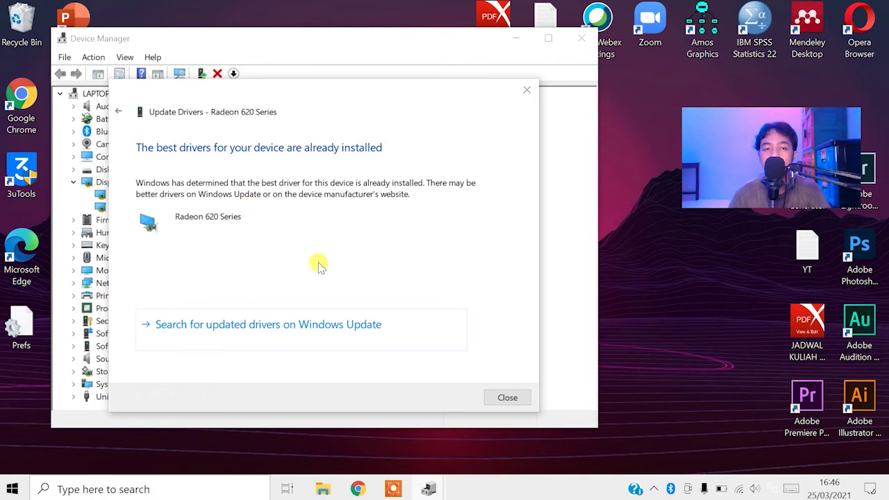
left_click(524, 398)
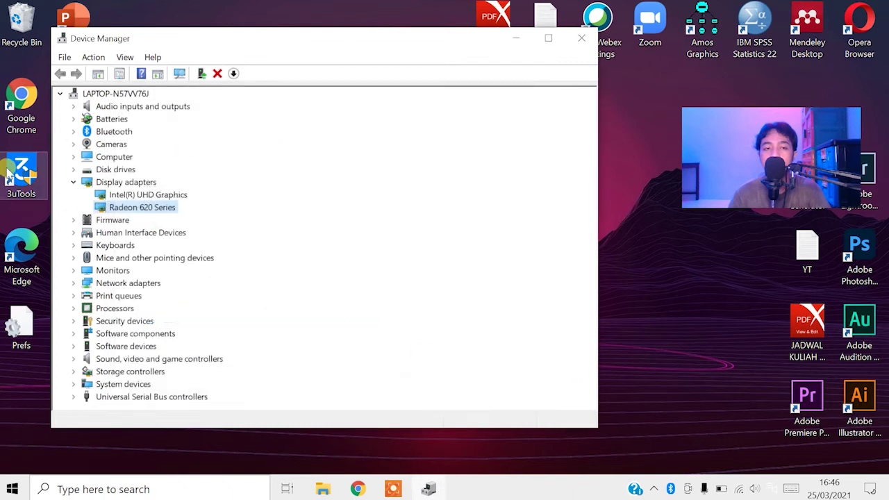
left_click(115, 196)
left_click(118, 211)
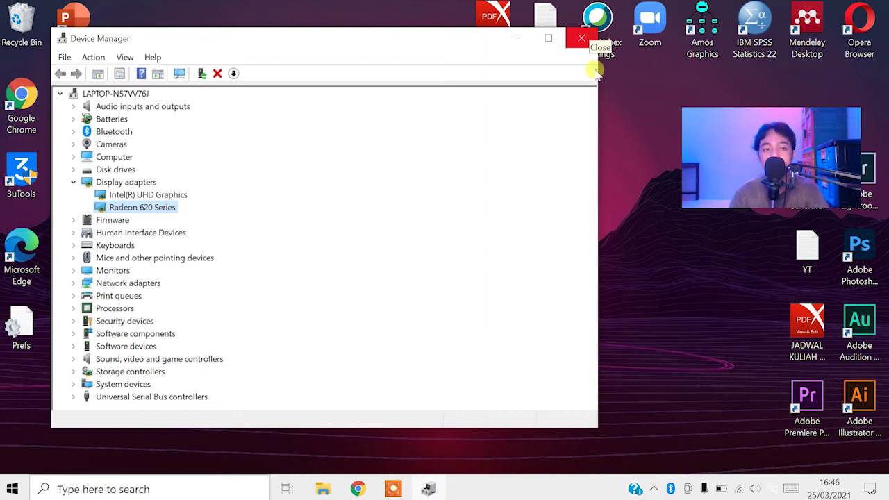
left_click(583, 40)
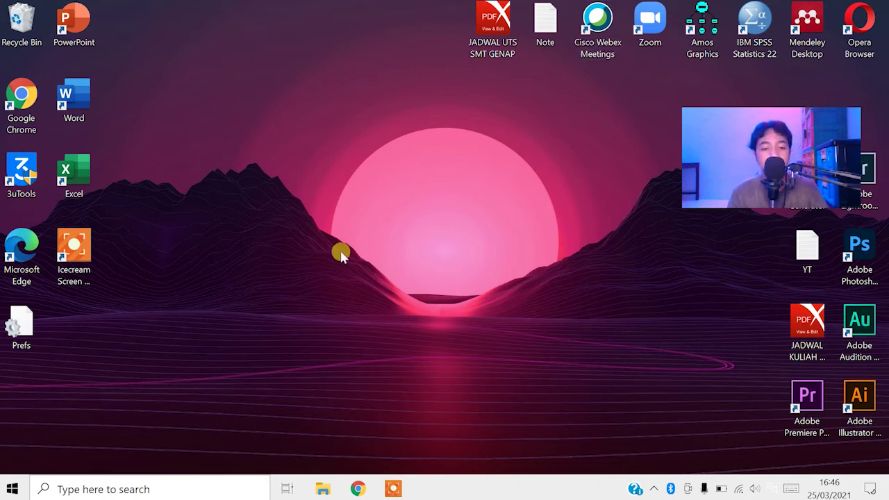
- Search Windows for "wind", open the Windows Update settings to check the update page, and close it
left_click(174, 489)
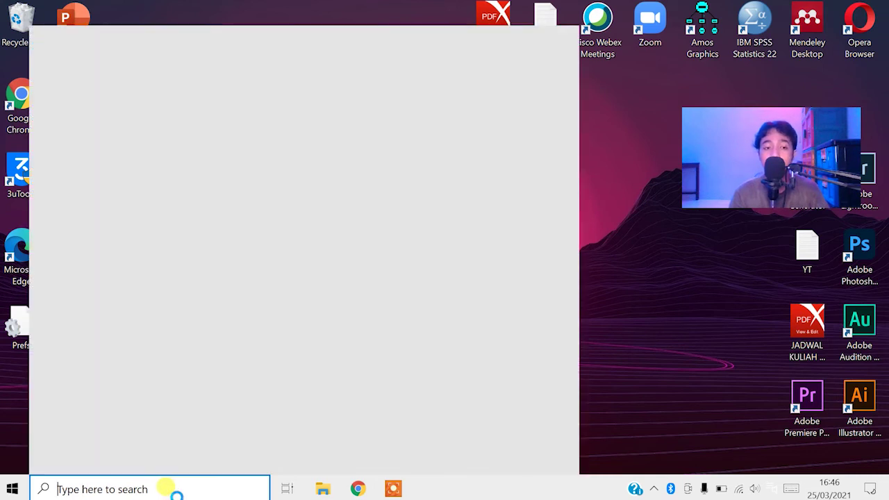
type("w")
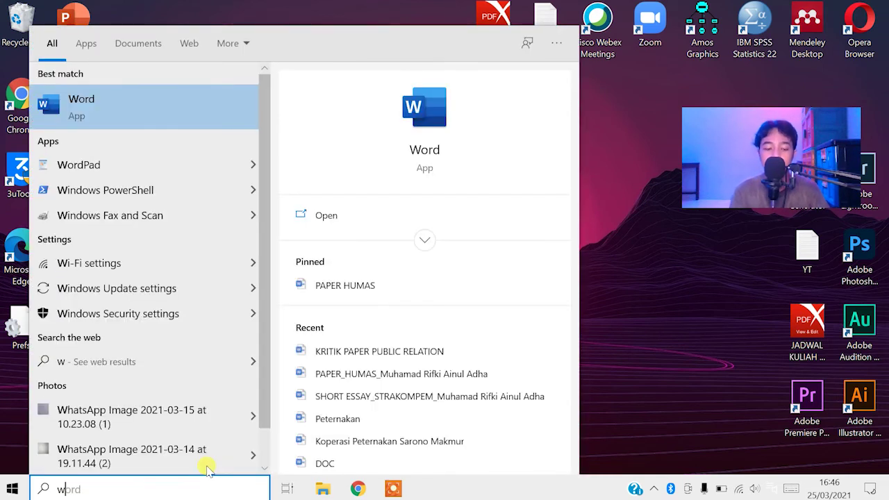
type("ordnd")
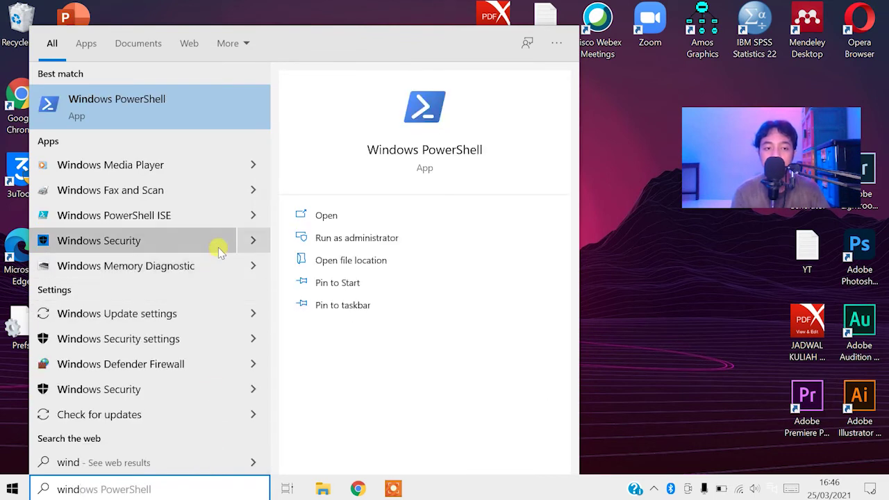
left_click(173, 314)
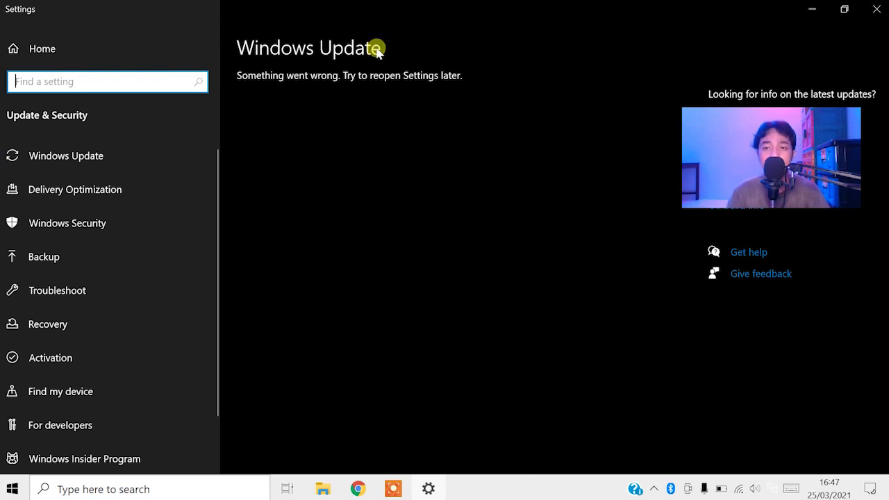
left_click(874, 9)
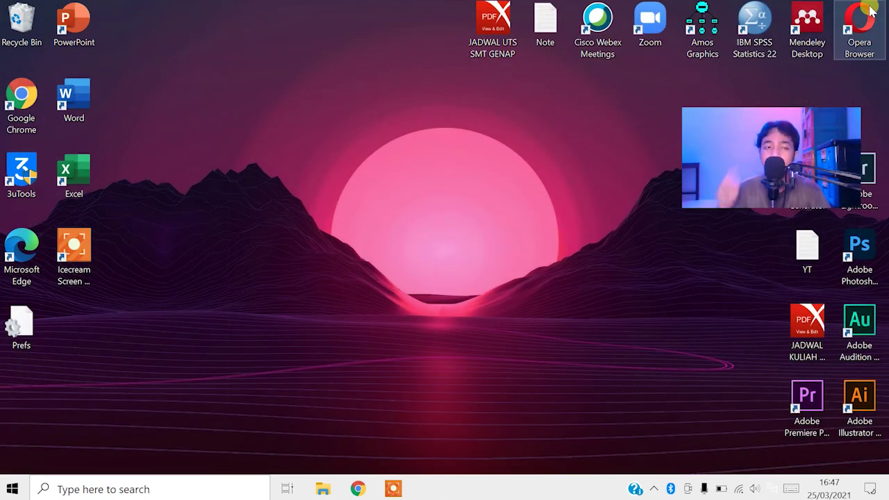